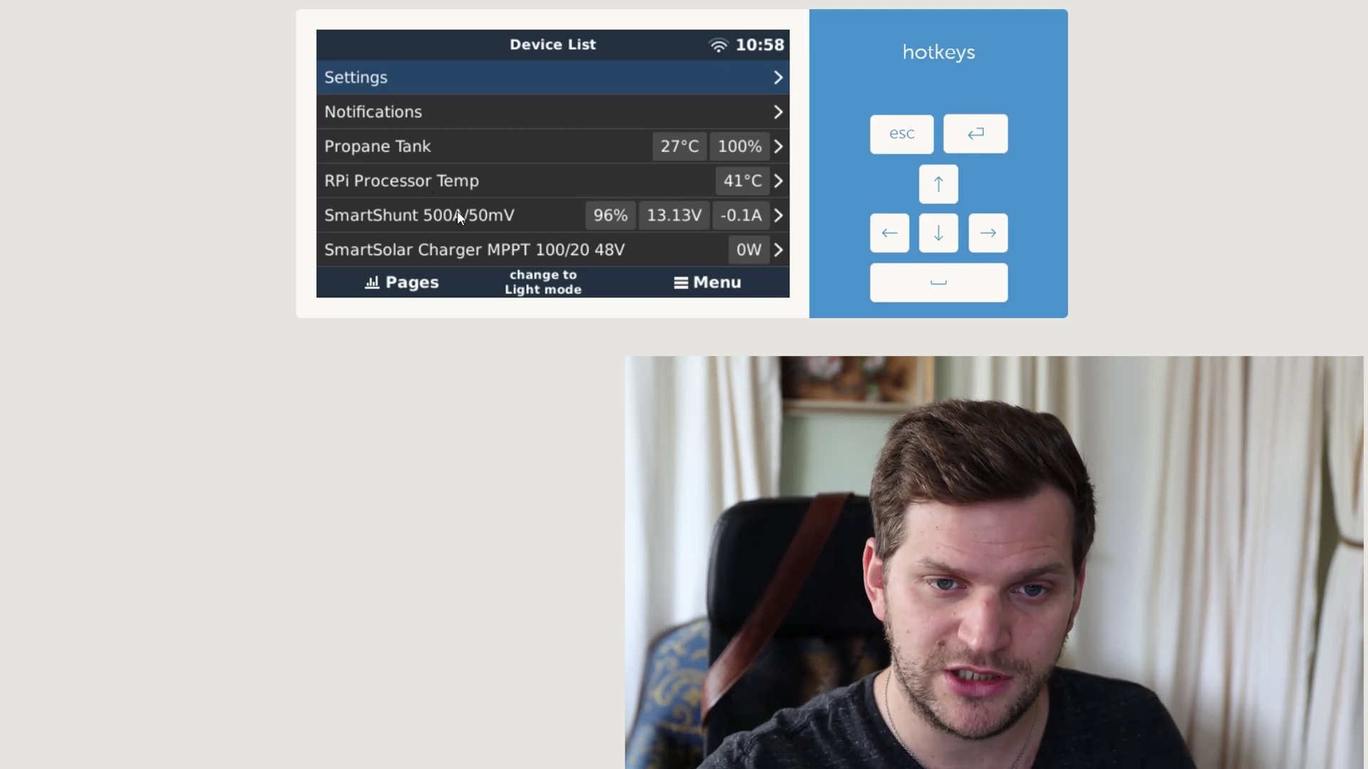
# Navigate from the device list into Settings > Firmware
pyautogui.press('Down')
pyautogui.press('Down')
pyautogui.press('Down')
pyautogui.press('Down')
pyautogui.press('Down')
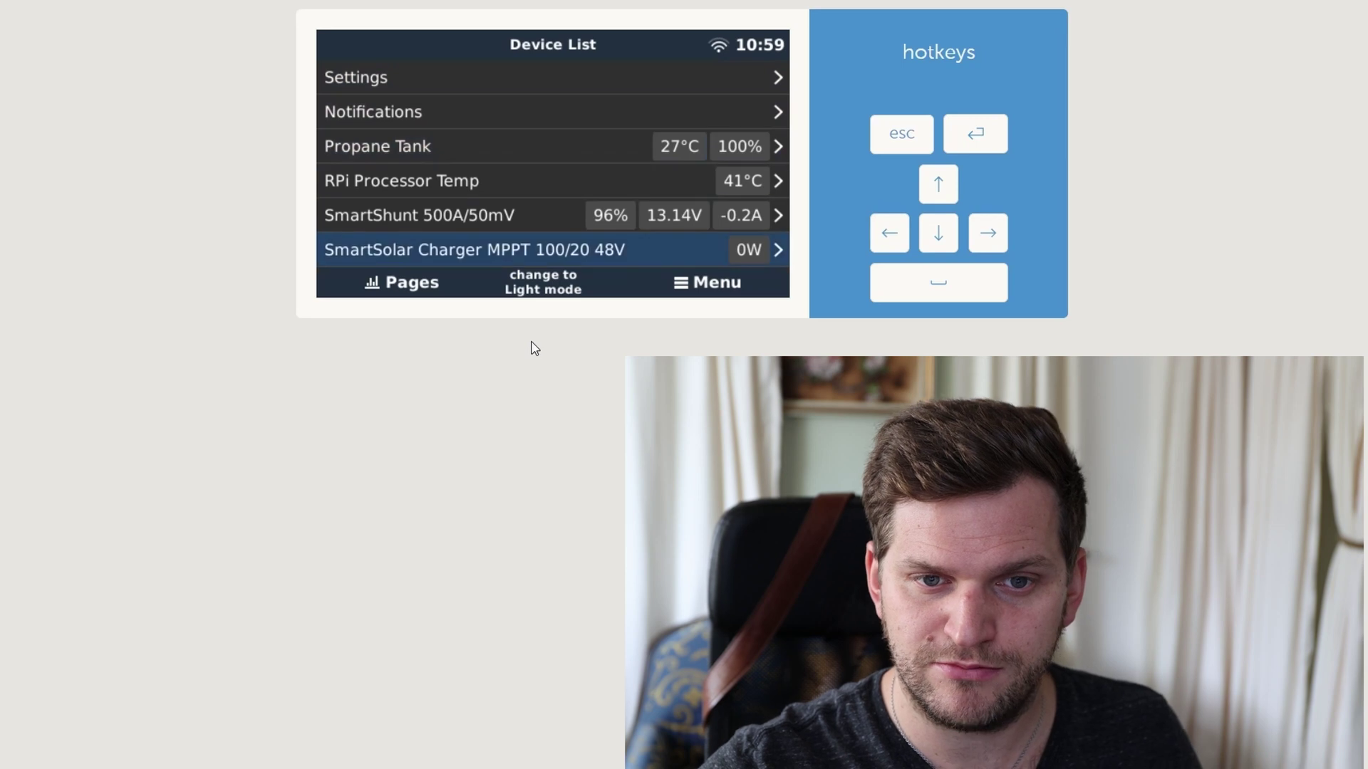
pyautogui.press('Up')
pyautogui.press('Up')
pyautogui.press('Up')
pyautogui.press('Up')
pyautogui.press('Up')
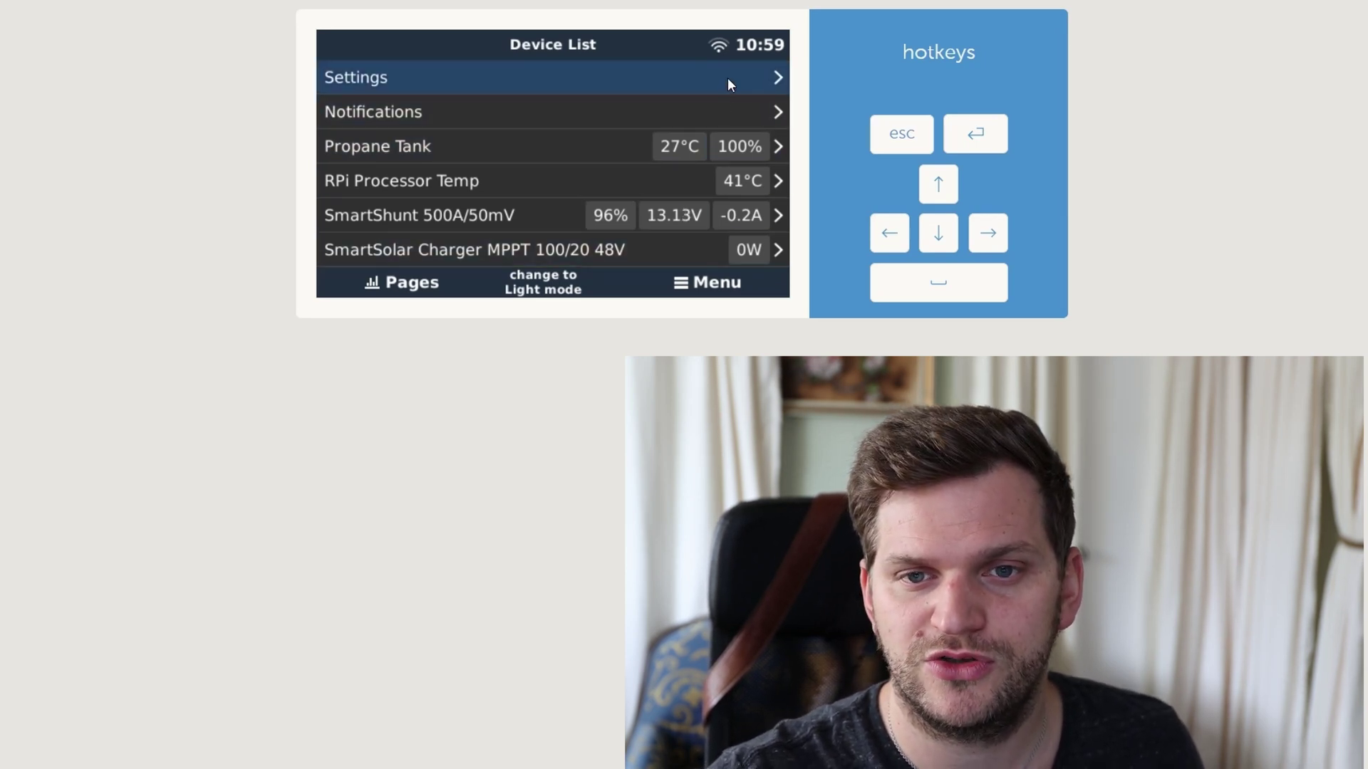
pyautogui.press('Return')
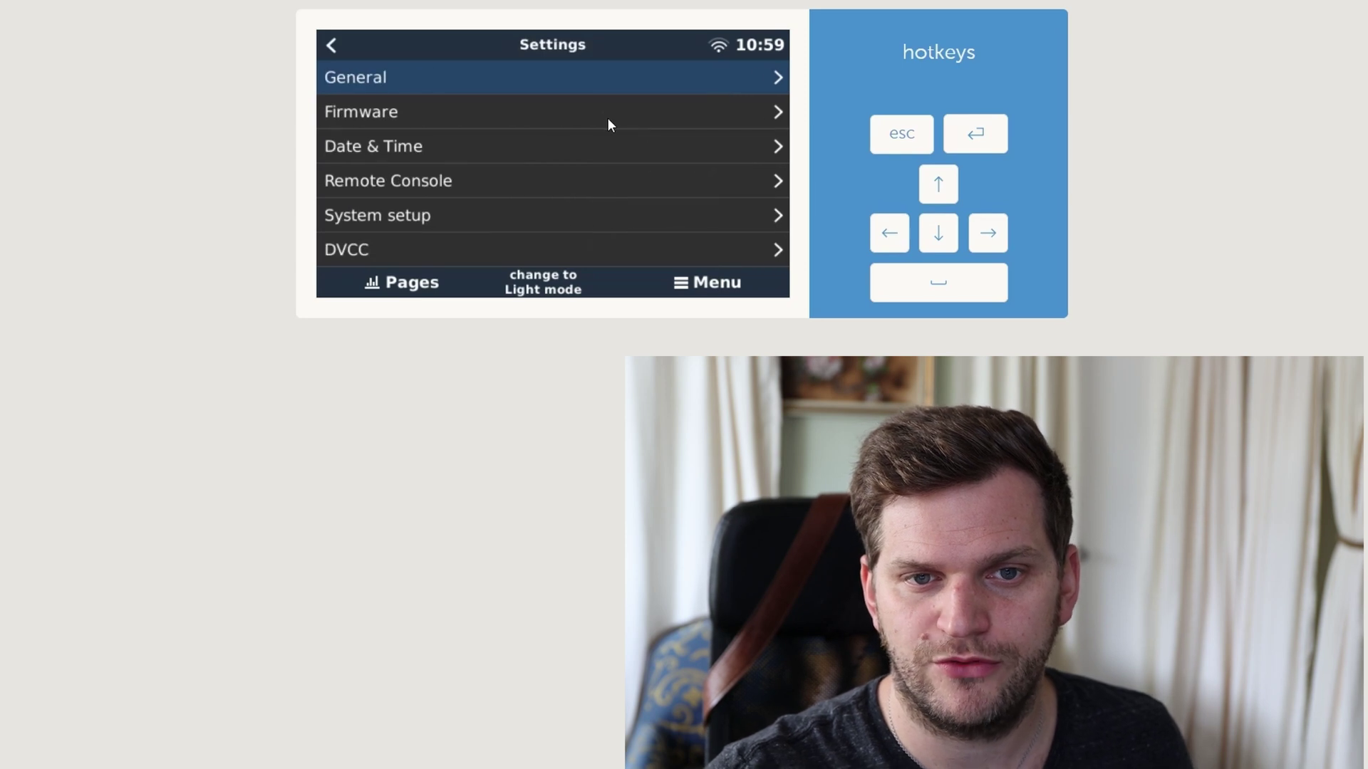
pyautogui.press('Down')
pyautogui.press('Return')
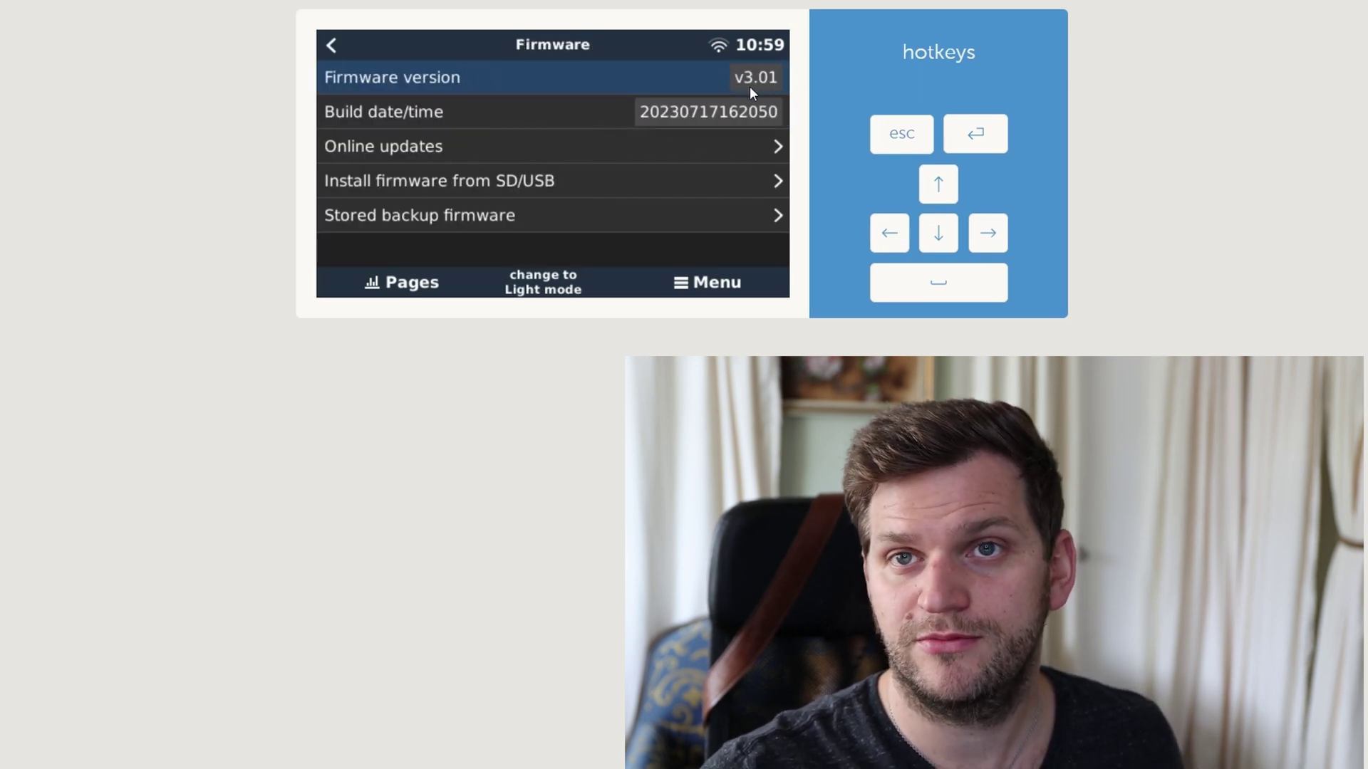
# Set the online update feed to Latest release candidate and install firmware v3.10~34
pyautogui.click(549, 146)
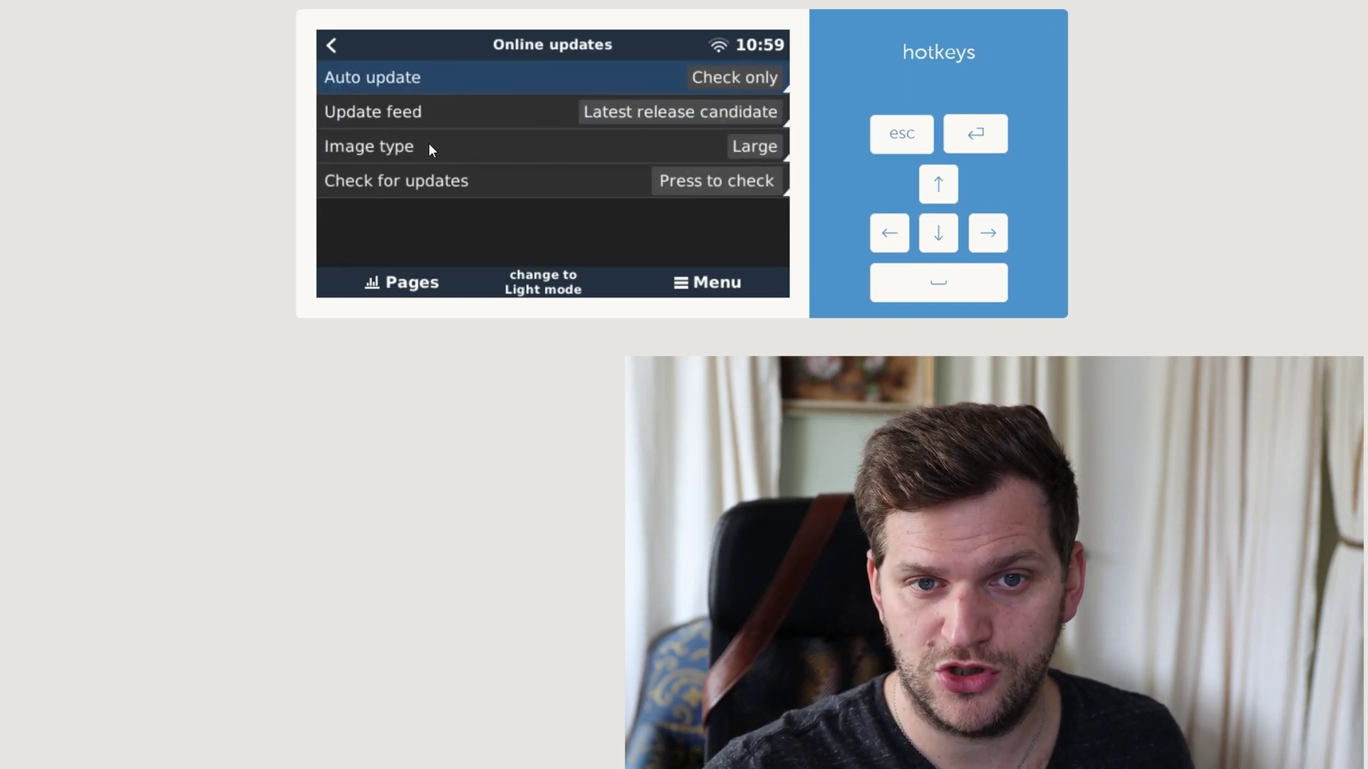
pyautogui.click(661, 116)
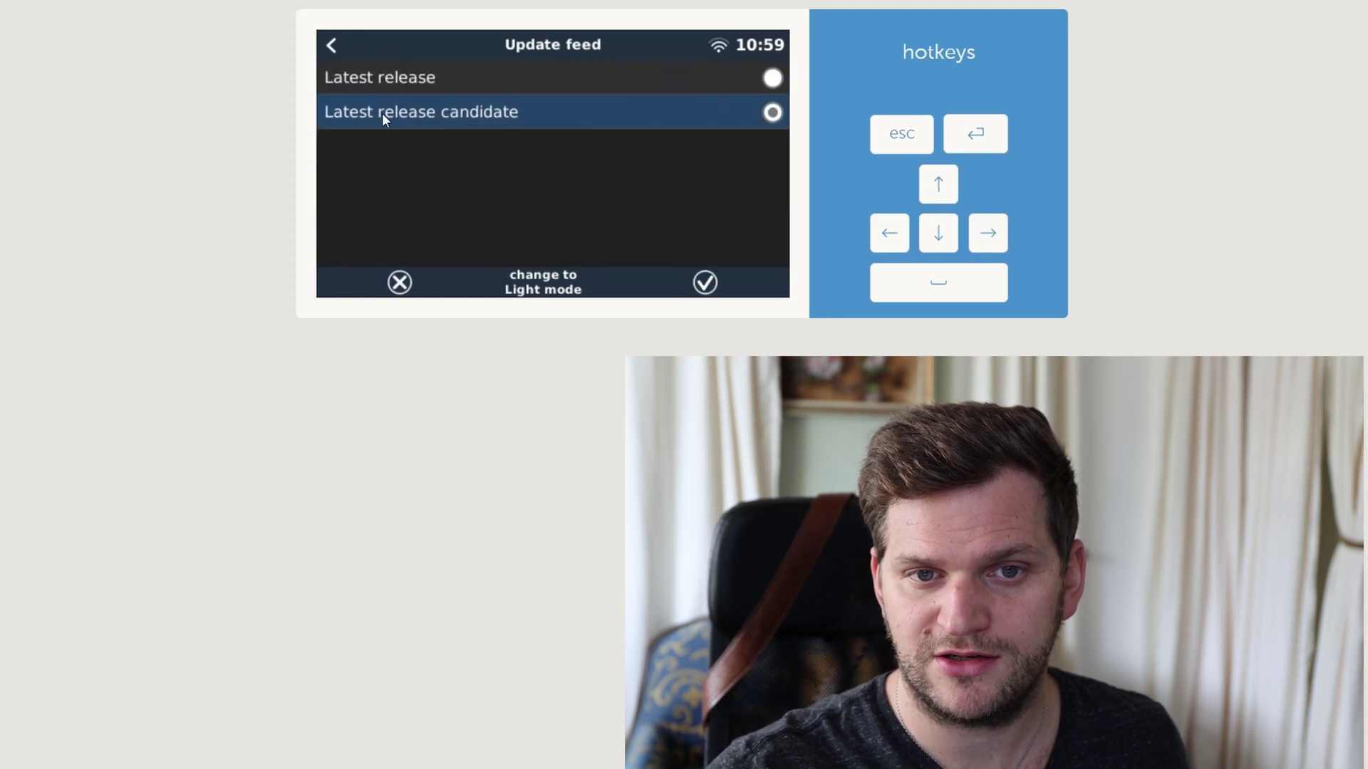
pyautogui.click(775, 112)
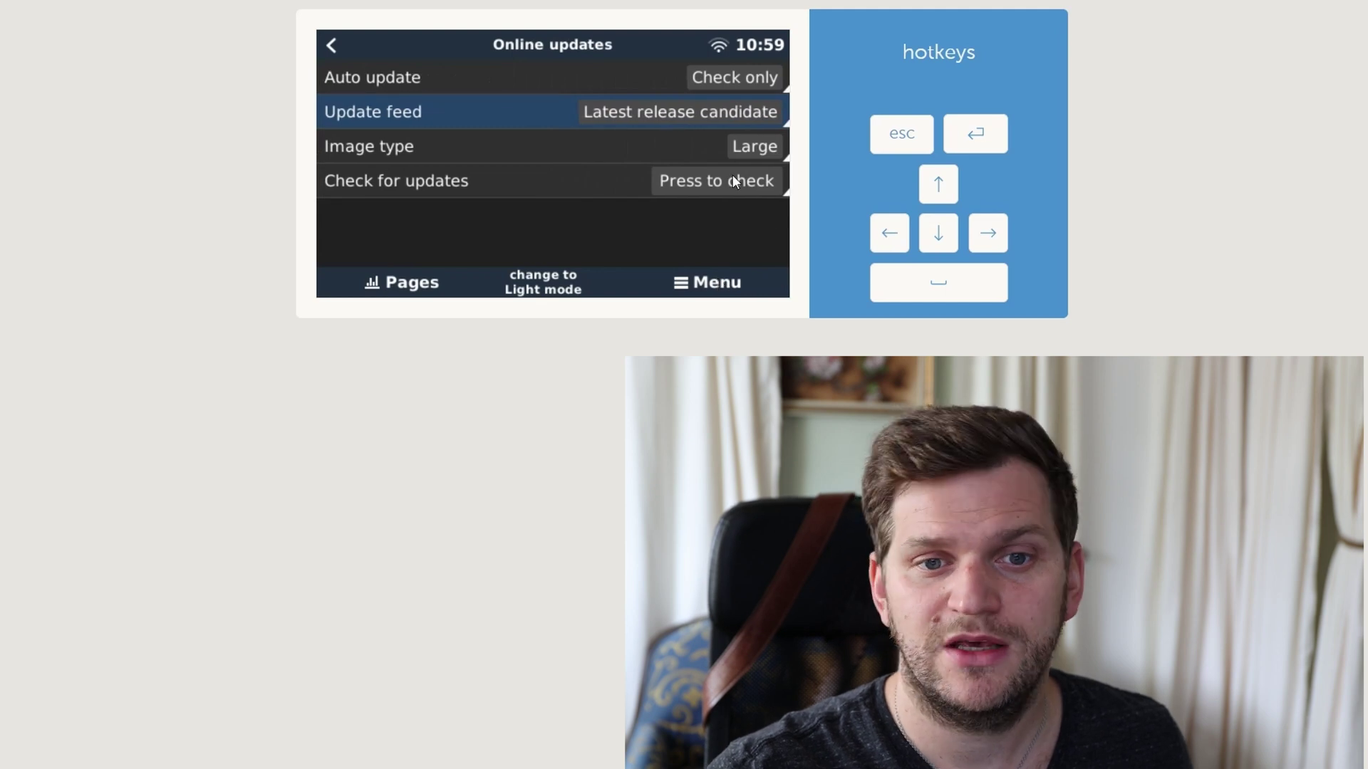
pyautogui.click(725, 178)
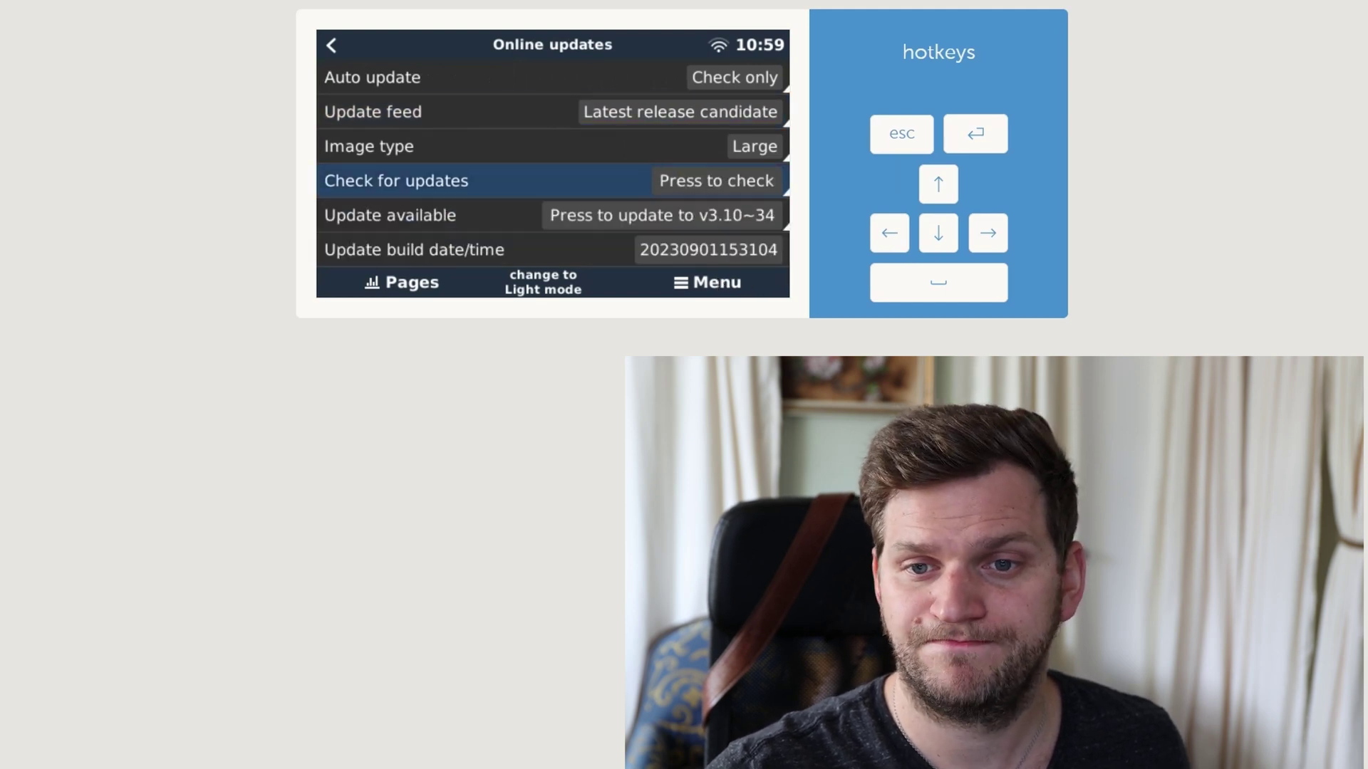
pyautogui.click(735, 217)
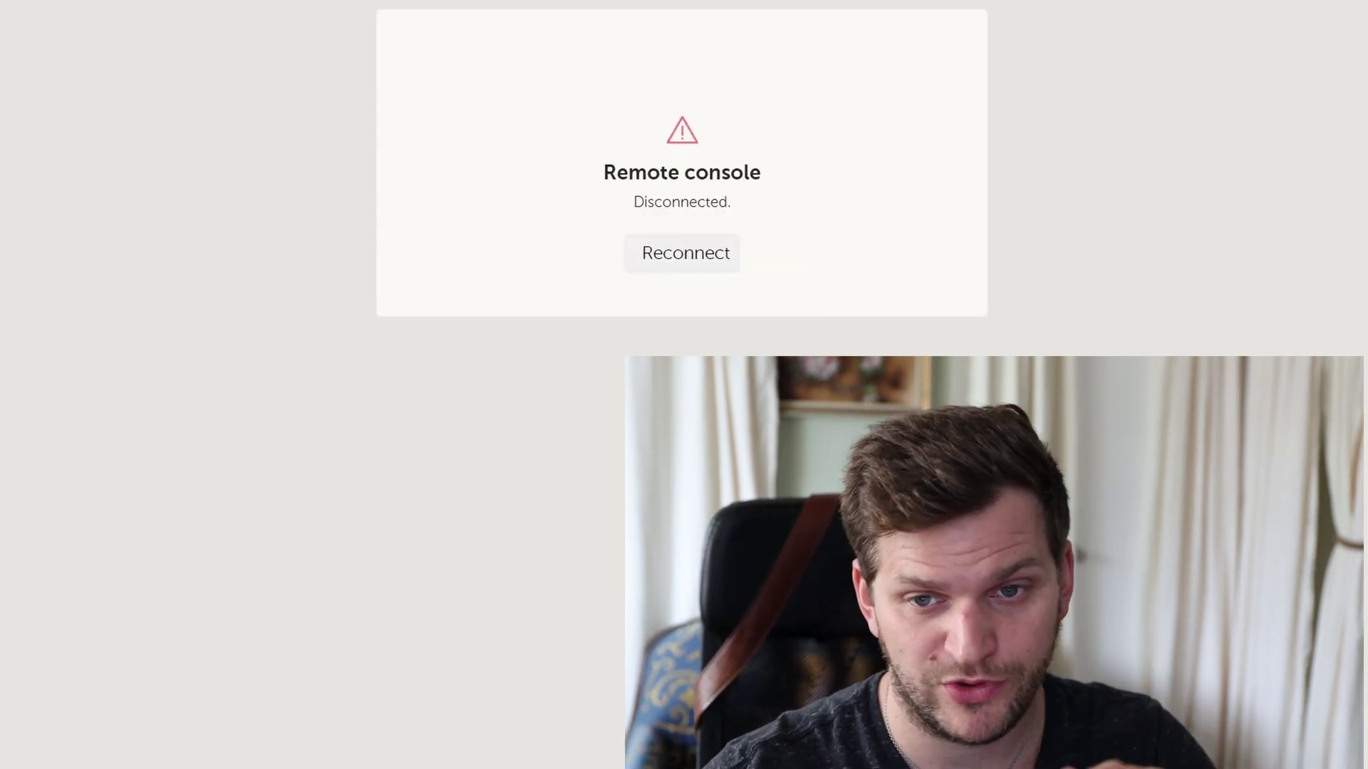
# Reconnect to the rebooted device twice until the Device List loads again
pyautogui.click(702, 255)
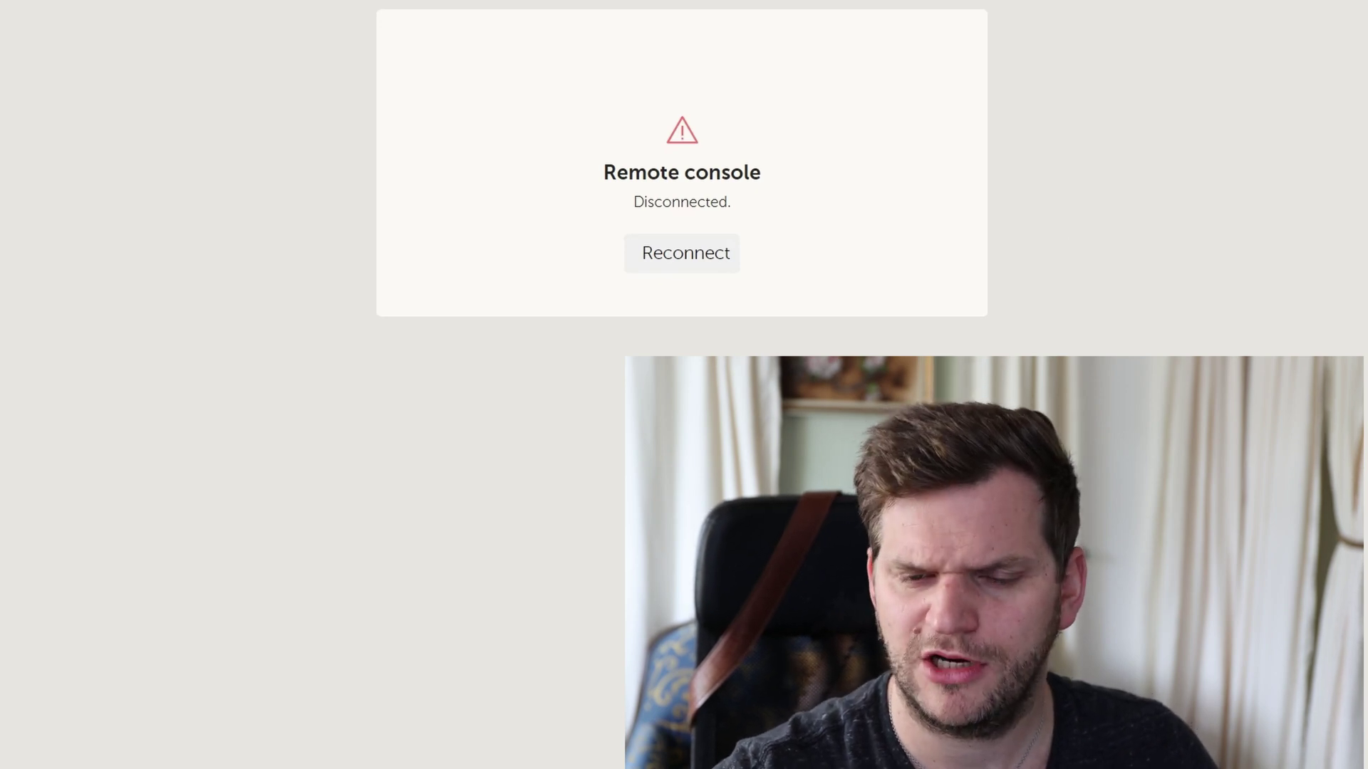
pyautogui.click(673, 267)
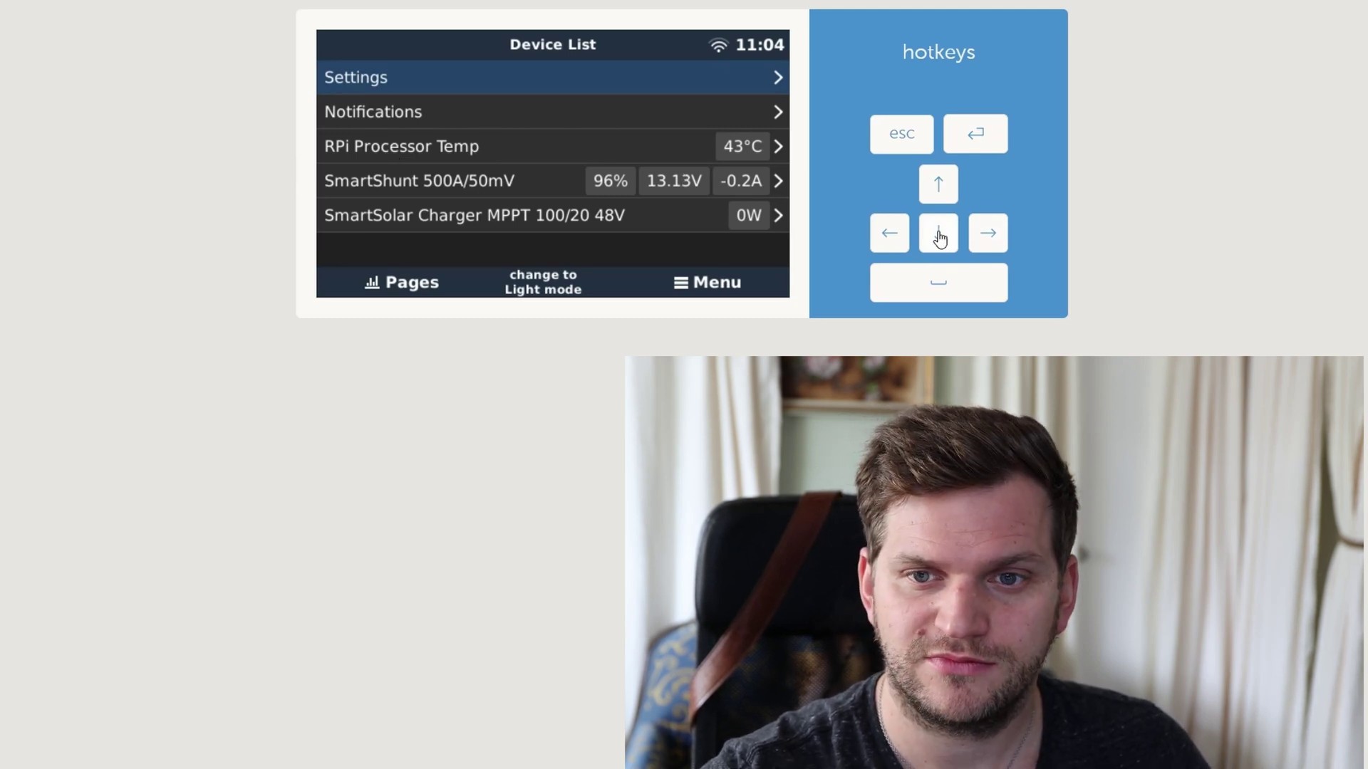
# Open Settings and scroll down to the Services page
pyautogui.click(691, 79)
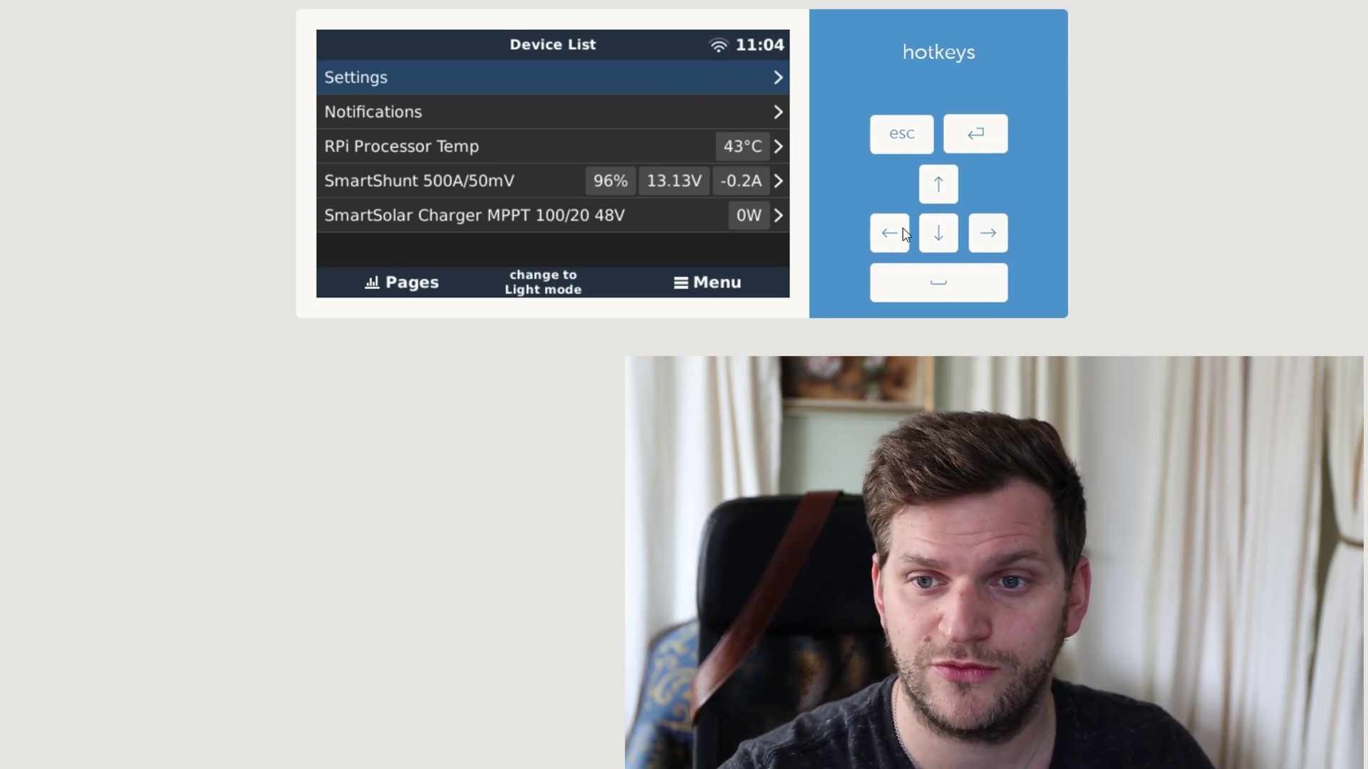
pyautogui.click(940, 250)
pyautogui.click(940, 250)
pyautogui.click(941, 249)
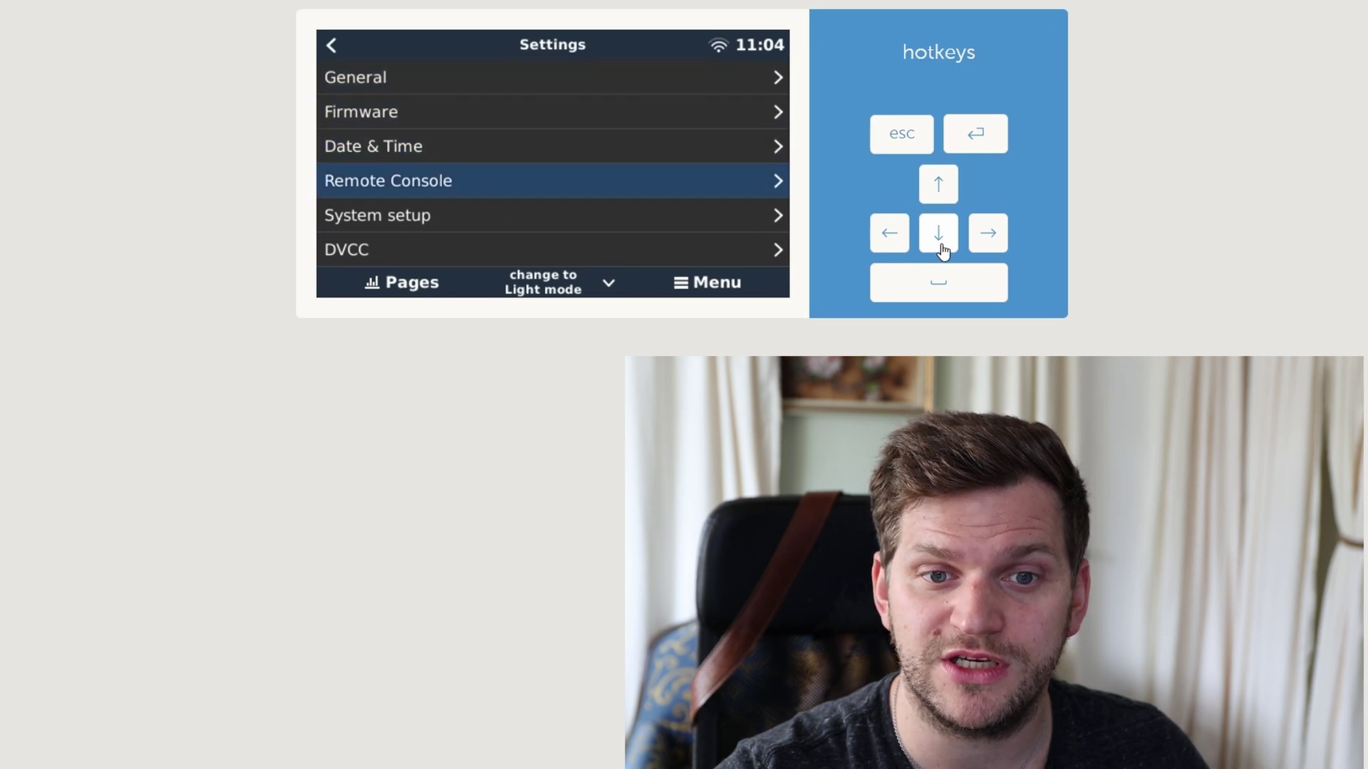
pyautogui.click(942, 250)
pyautogui.click(941, 249)
pyautogui.click(942, 249)
pyautogui.click(942, 250)
pyautogui.doubleClick(943, 250)
pyautogui.click(944, 250)
pyautogui.click(944, 251)
pyautogui.click(945, 252)
pyautogui.click(945, 251)
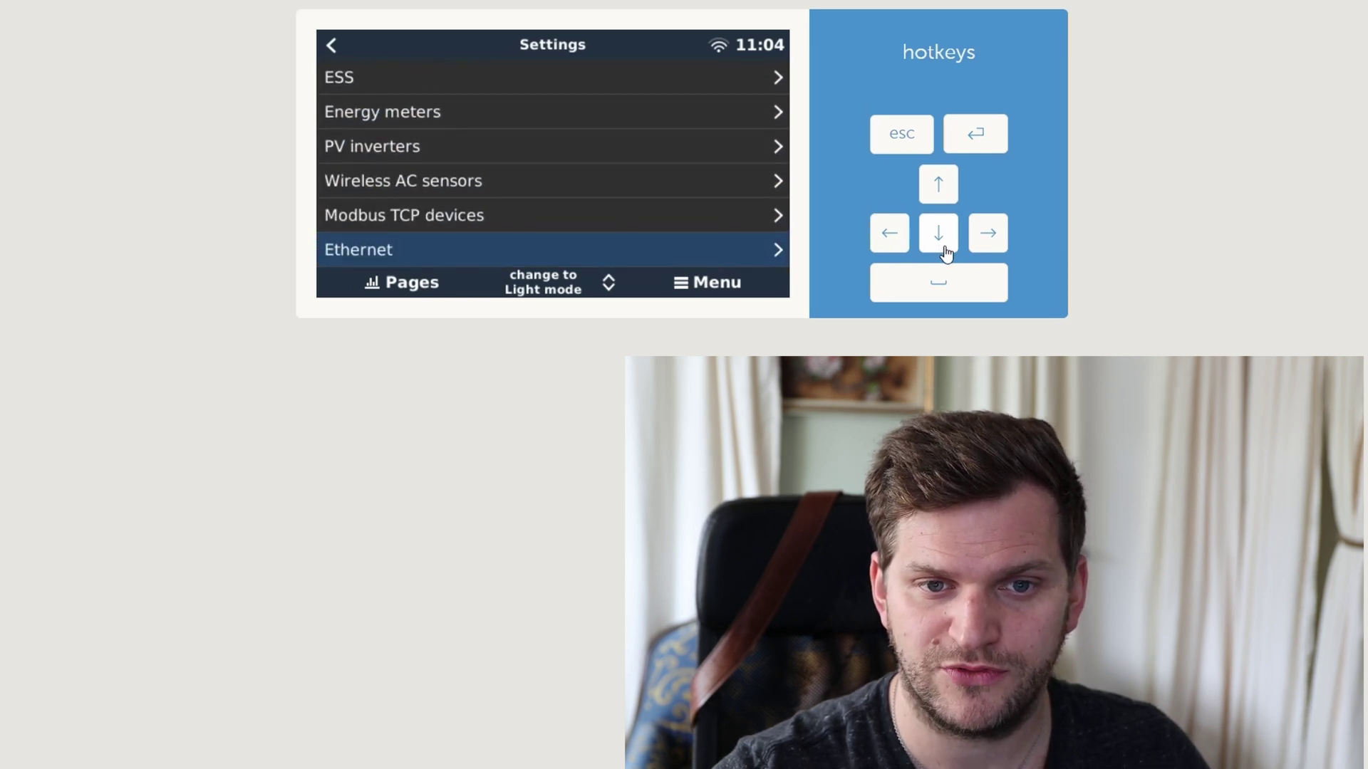
pyautogui.click(945, 252)
pyautogui.click(946, 253)
pyautogui.click(946, 253)
pyautogui.click(946, 253)
pyautogui.click(945, 253)
pyautogui.click(946, 253)
pyautogui.click(946, 253)
pyautogui.click(987, 243)
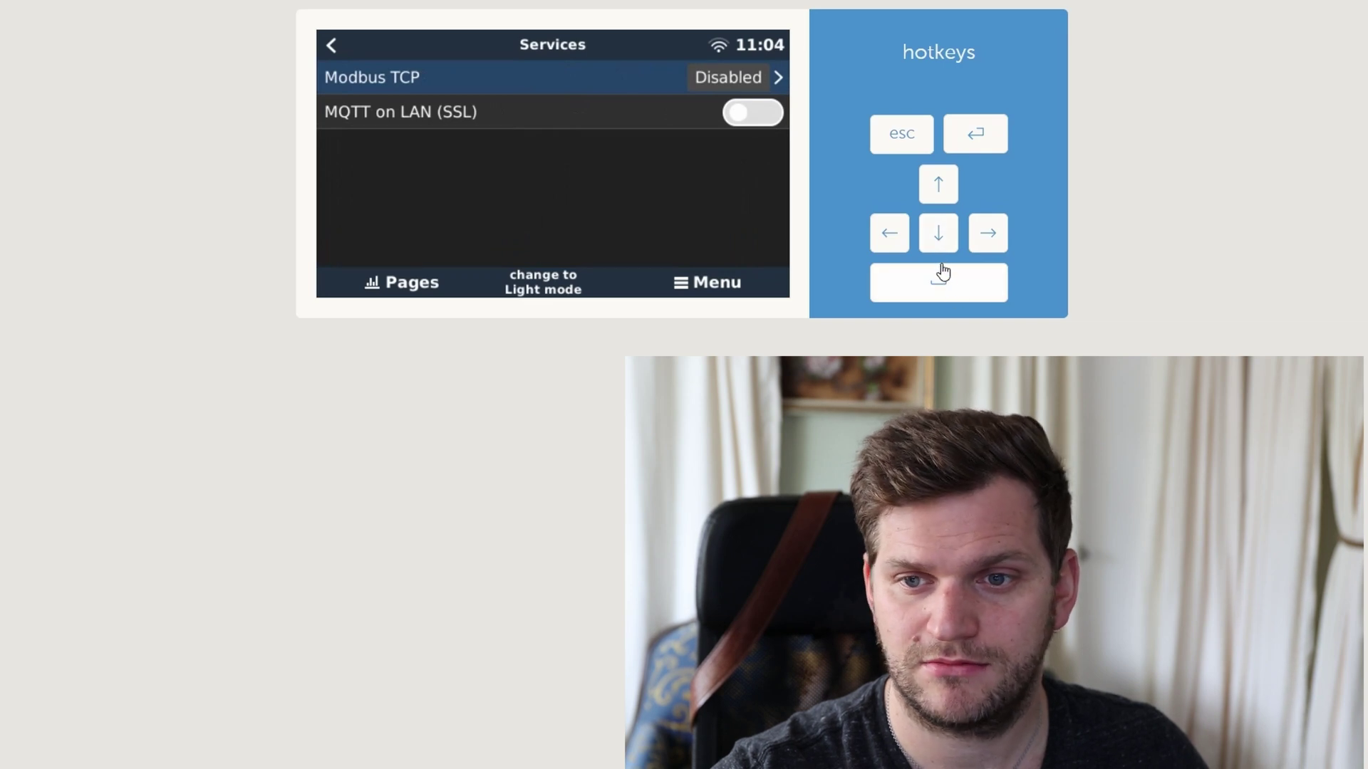
# Enable MQTT on LAN (SSL) and MQTT on LAN (Plaintext), then return to the Device List
pyautogui.click(940, 250)
pyautogui.click(941, 280)
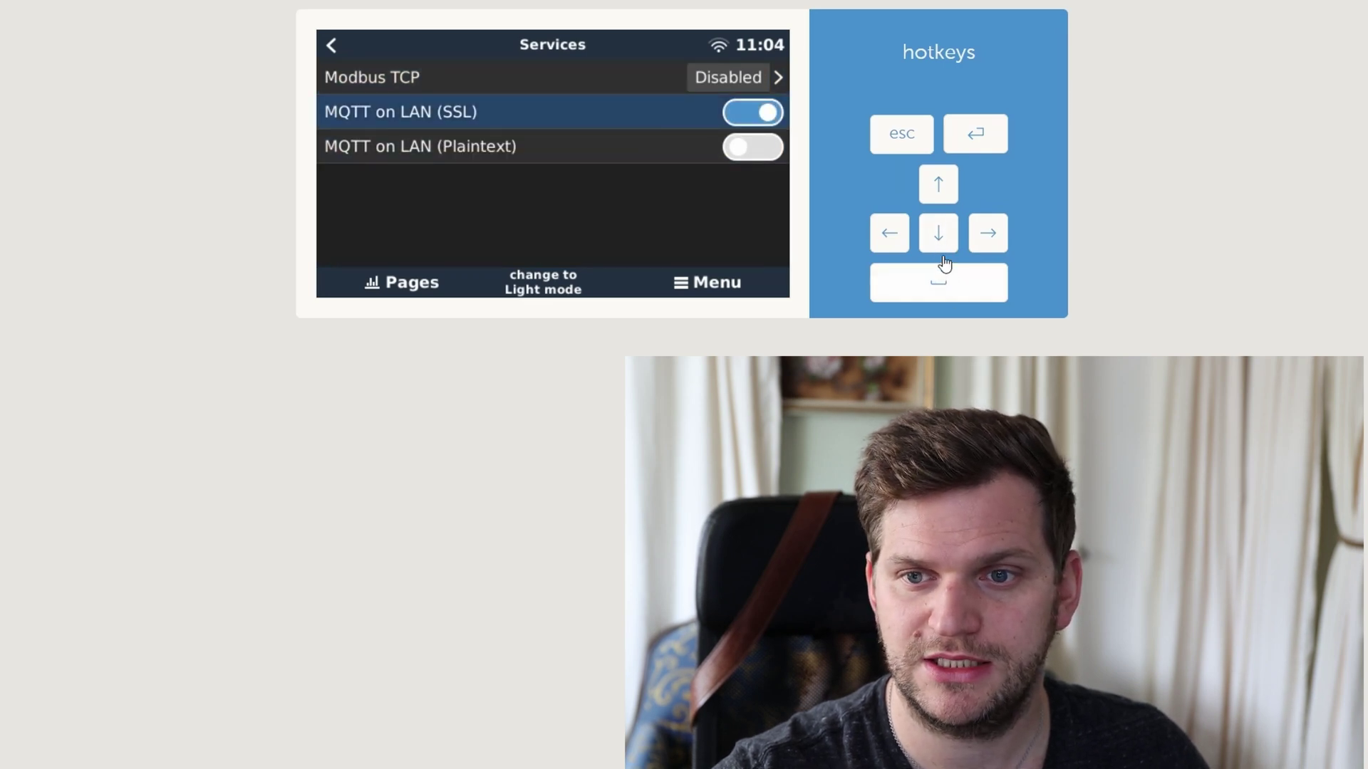
pyautogui.click(937, 246)
pyautogui.click(933, 290)
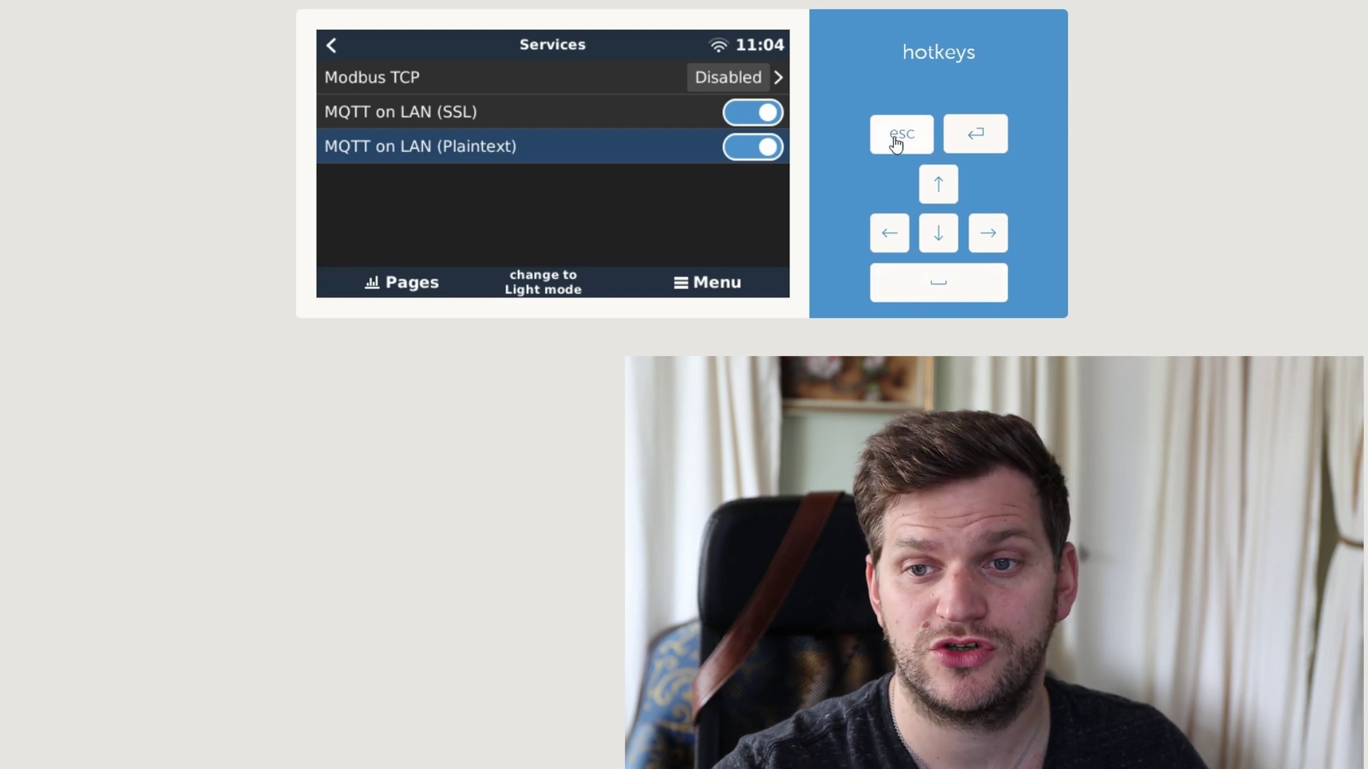
pyautogui.click(730, 279)
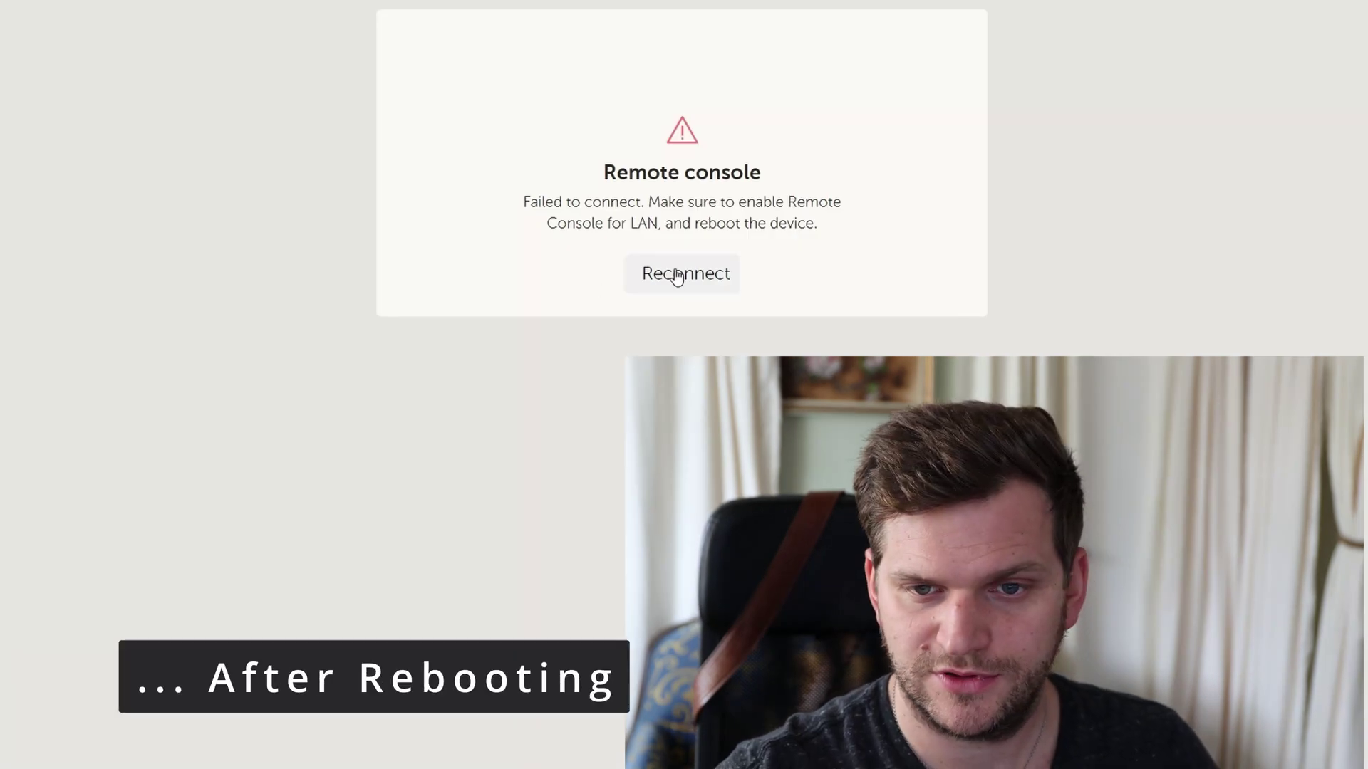
# Retry the connection from the Failed to connect dialog and head toward the Firmware settings
pyautogui.click(677, 275)
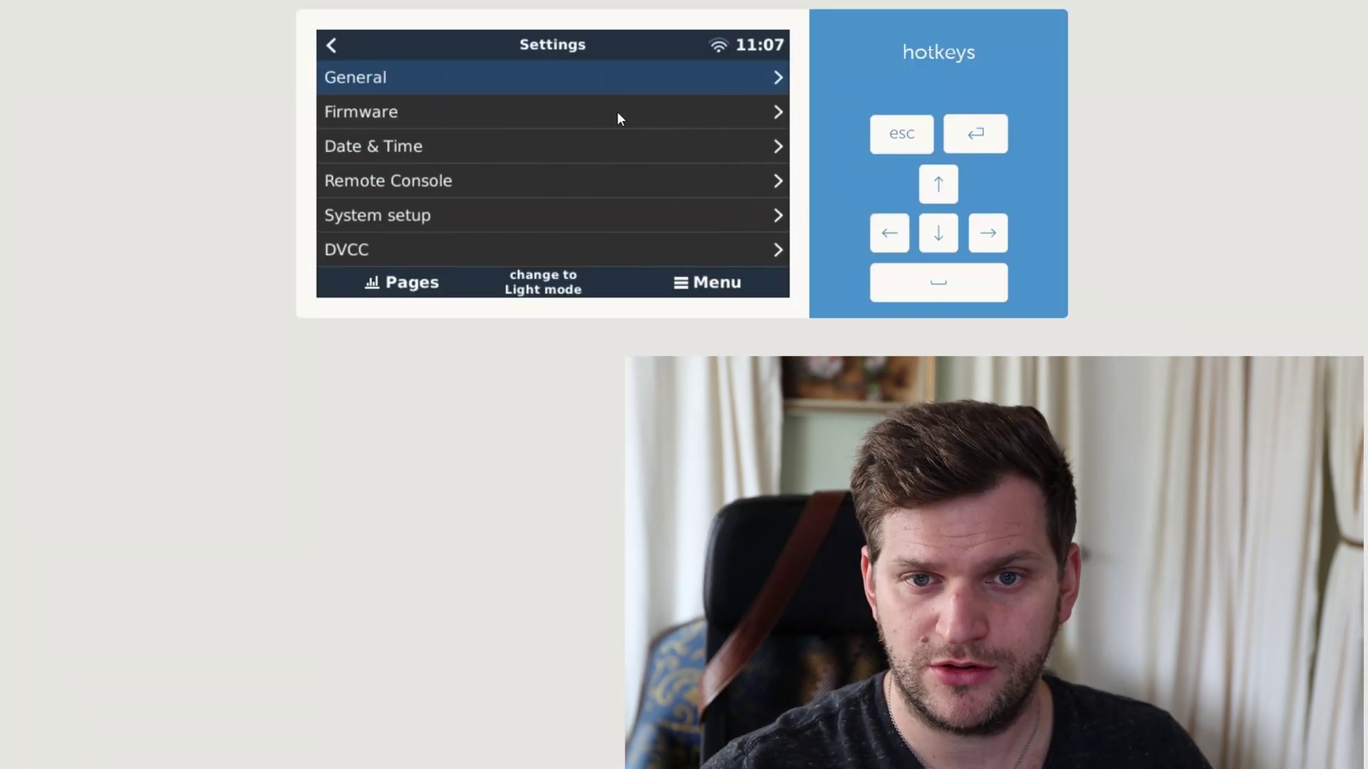
pyautogui.click(616, 113)
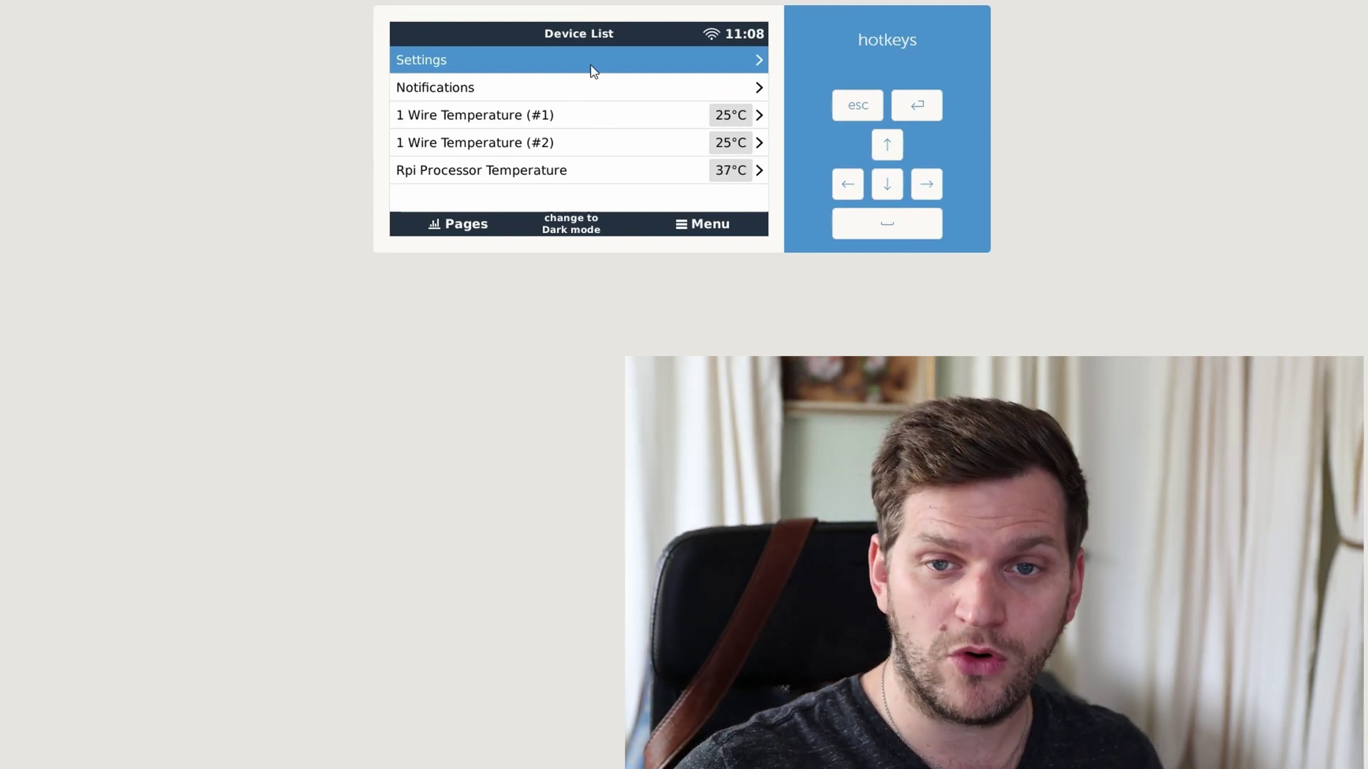
# Go to Settings > Firmware to check the installed version, v3.10~32
pyautogui.click(591, 69)
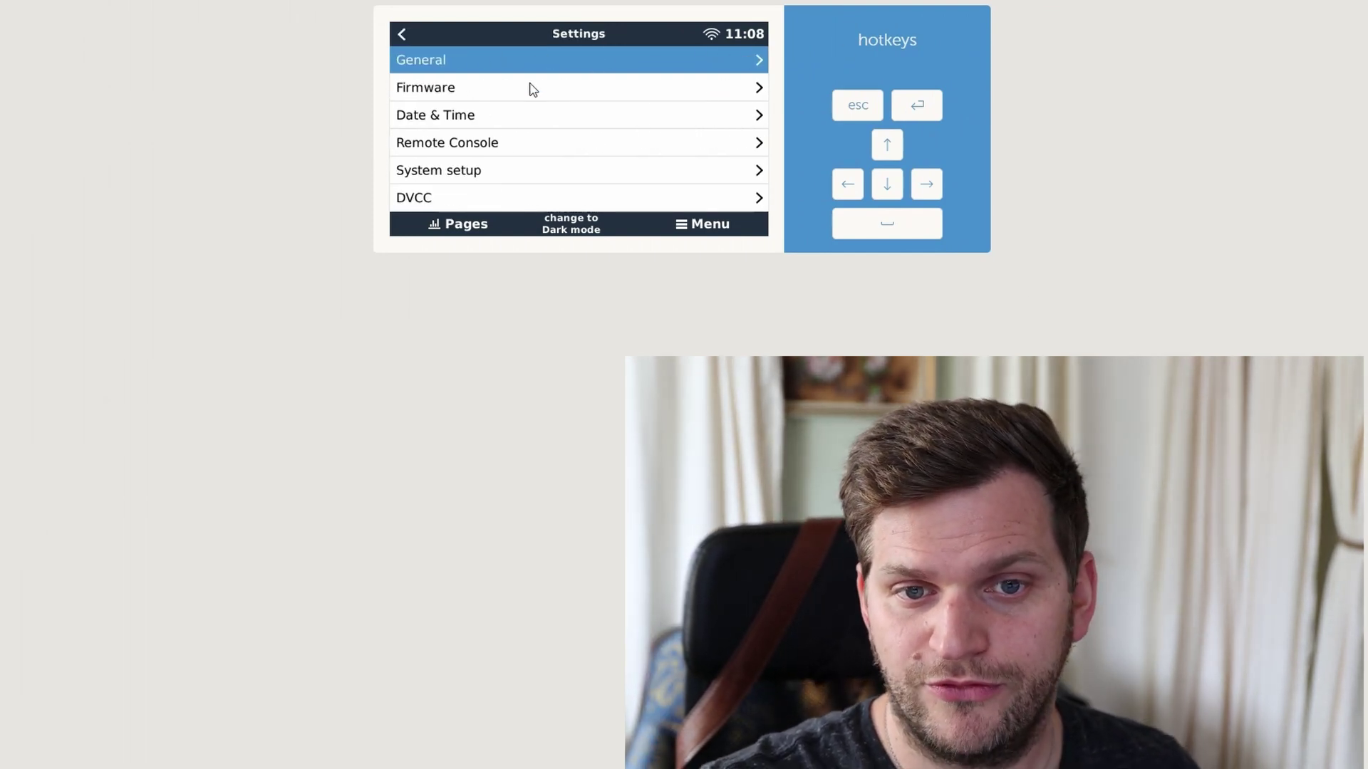
pyautogui.click(532, 89)
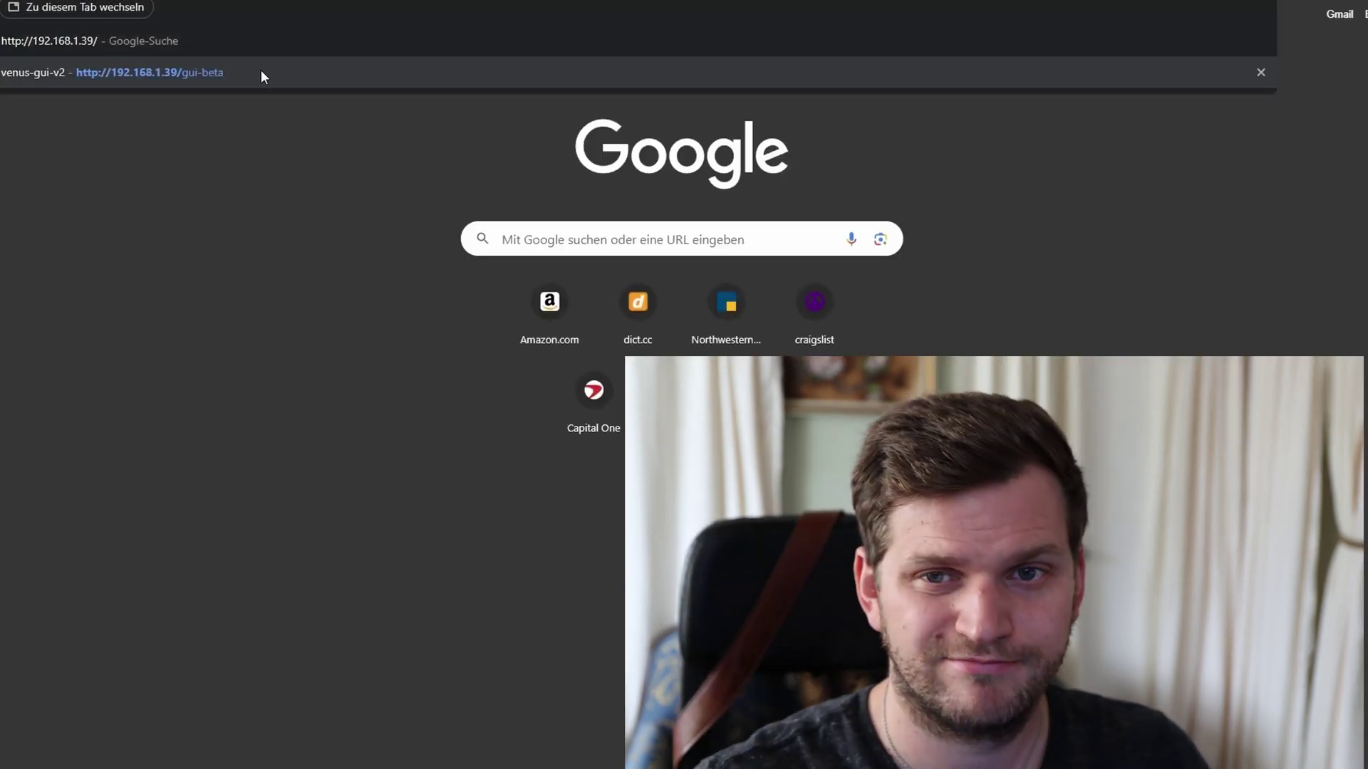
pyautogui.press('Return')
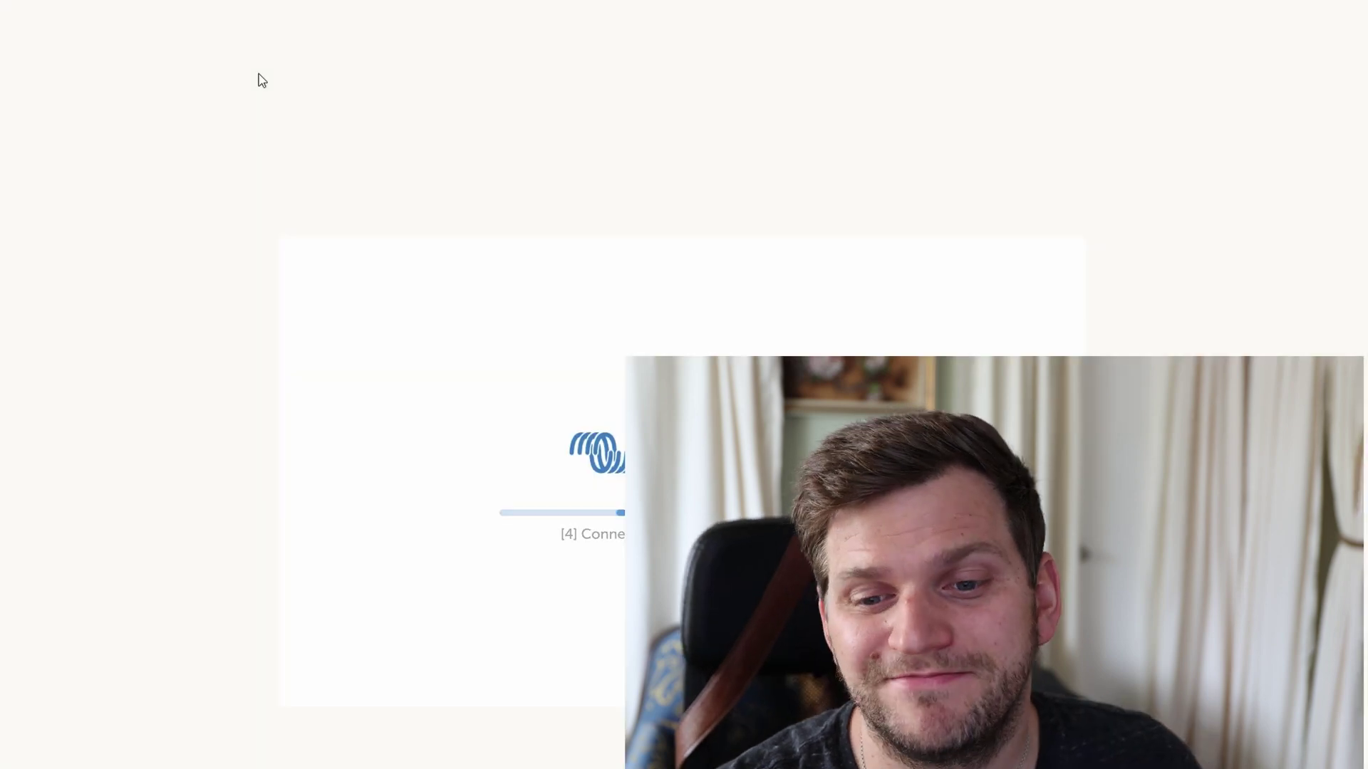